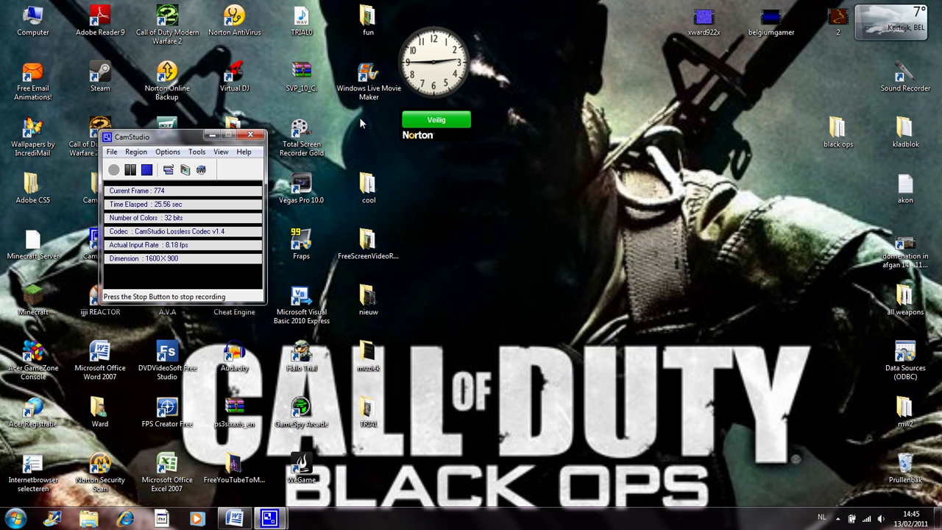
Step: Launch Windows Live Movie Maker from its desktop shortcut
click(367, 92)
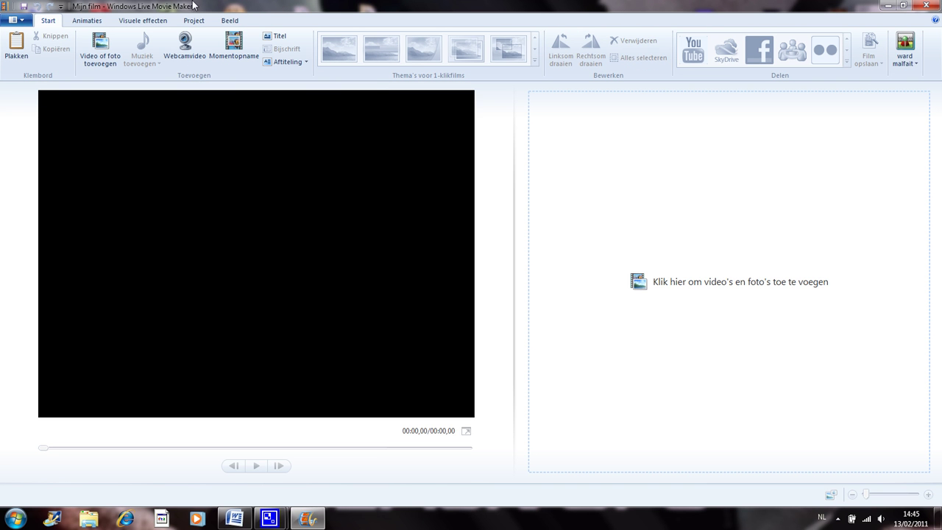
Step: Add the gameplay video from the black ops folder and open the clip's Bewerken options
click(680, 288)
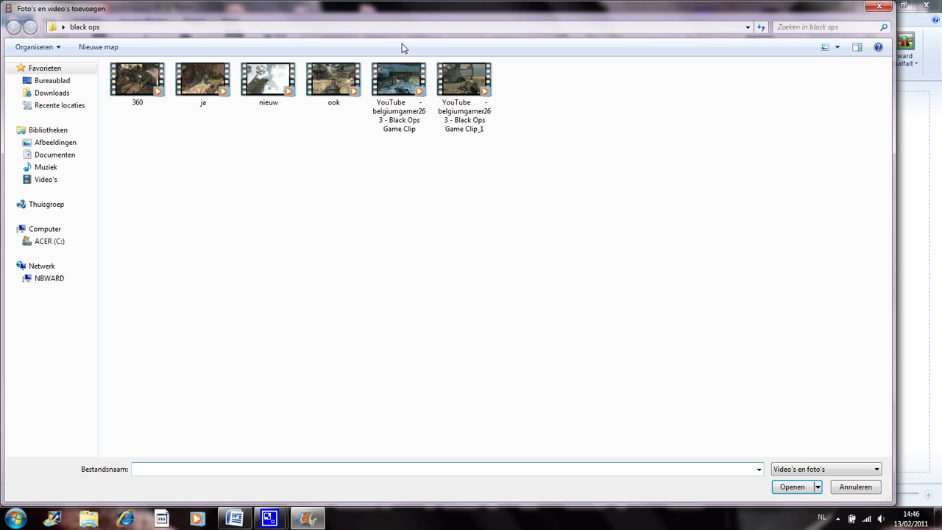
double_click(410, 117)
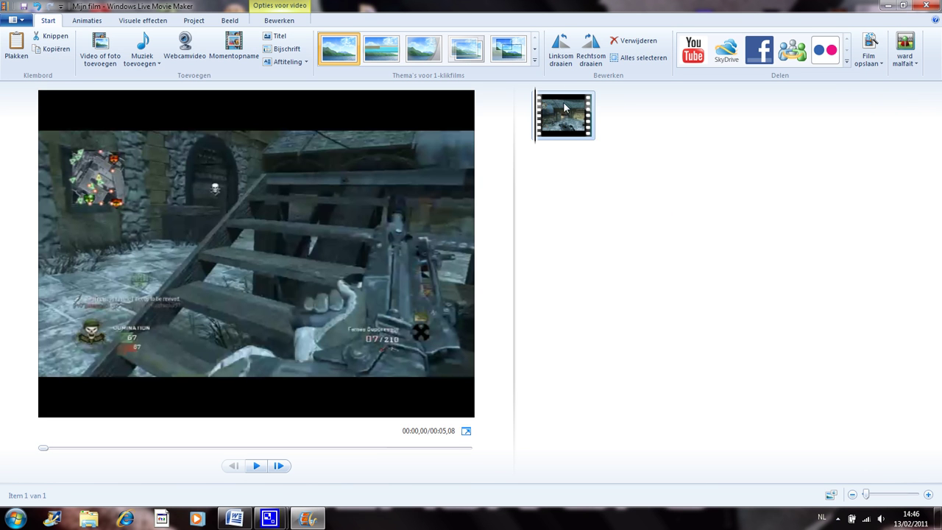
double_click(568, 125)
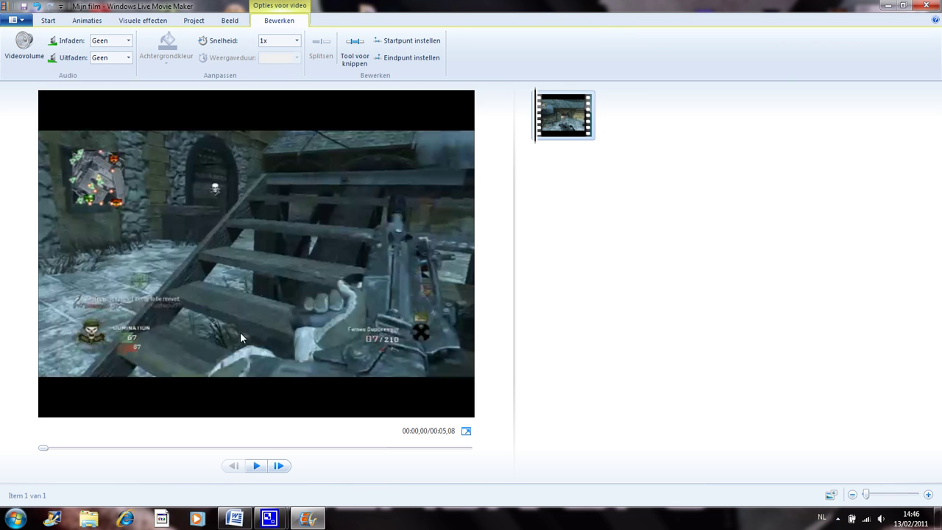
Step: Preview the gameplay clip and split it at 00:02,74
click(257, 466)
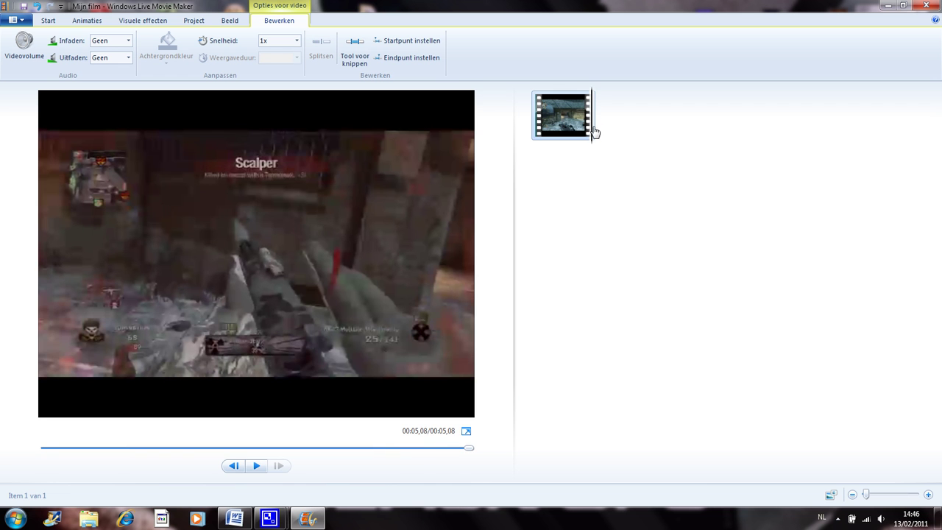
click(535, 137)
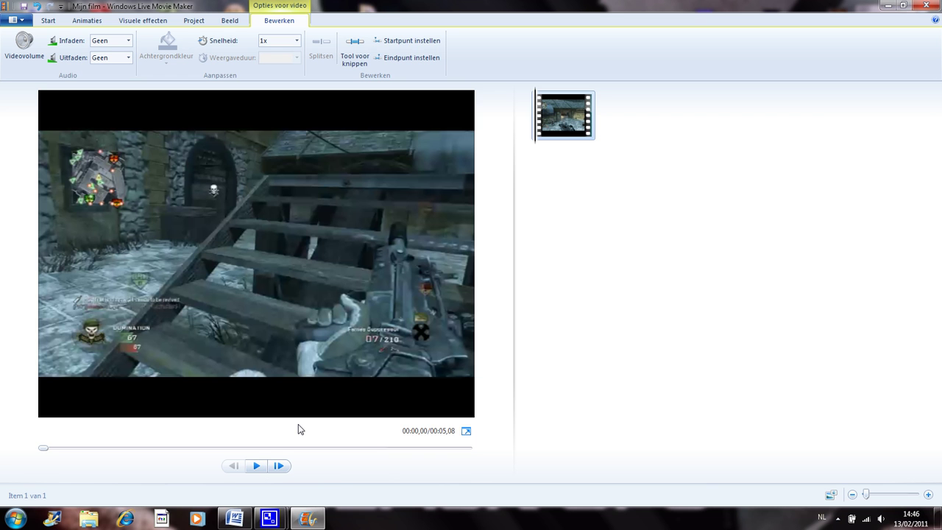
click(258, 466)
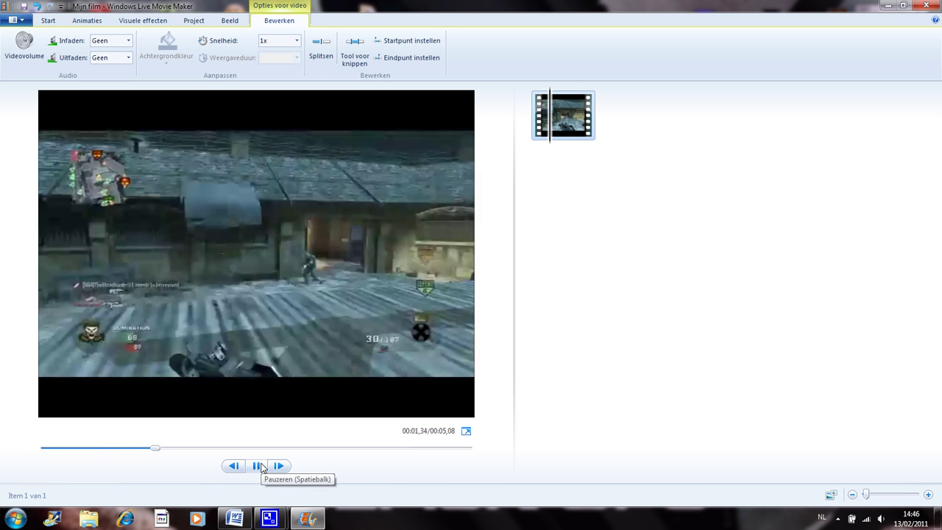
click(259, 466)
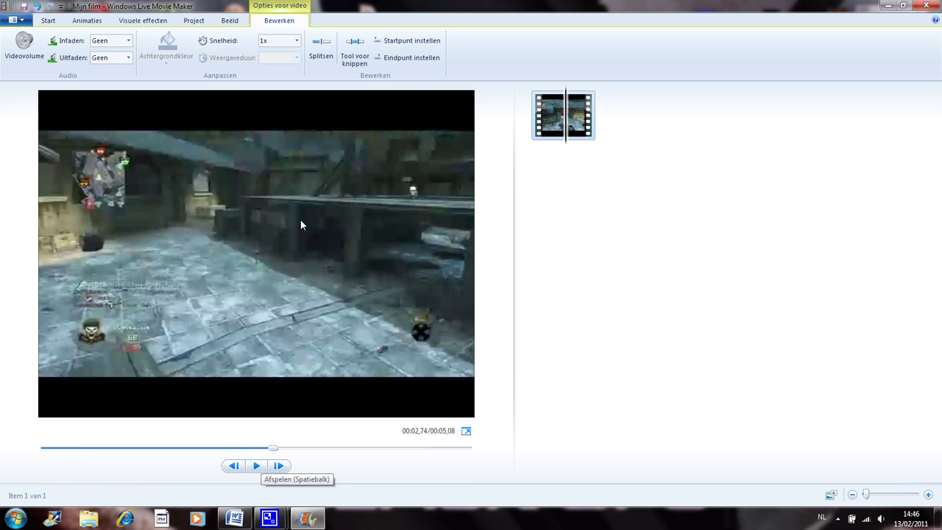
click(327, 53)
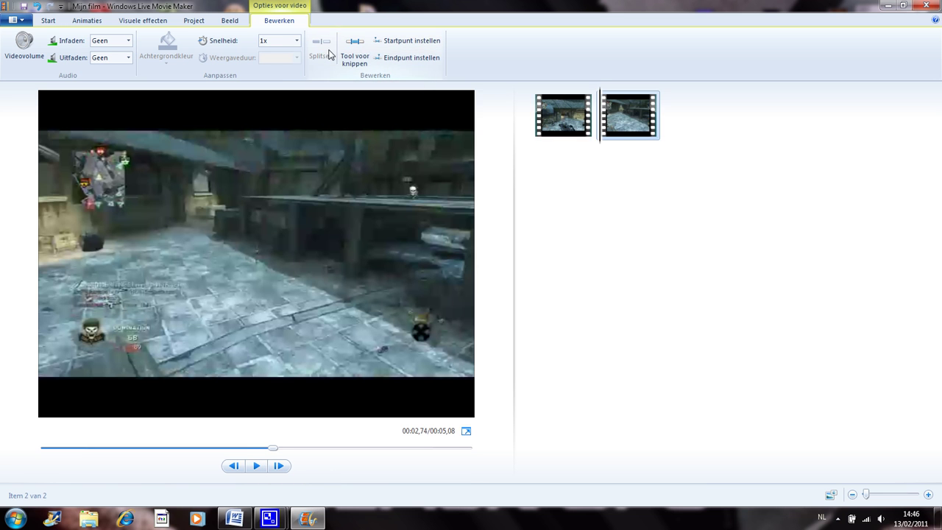
Step: Set the first clip's speed to 0,5x, stretching the movie to 07,82 seconds
click(580, 118)
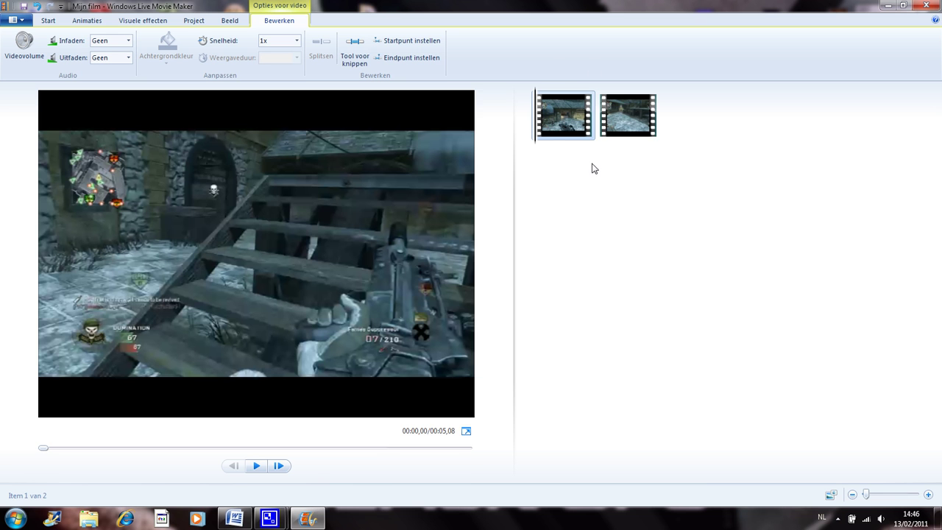
click(297, 40)
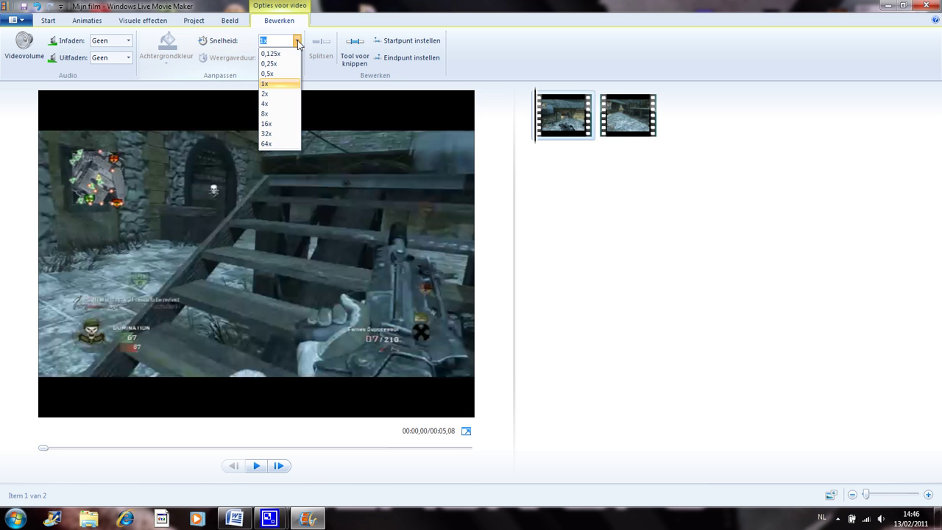
click(482, 48)
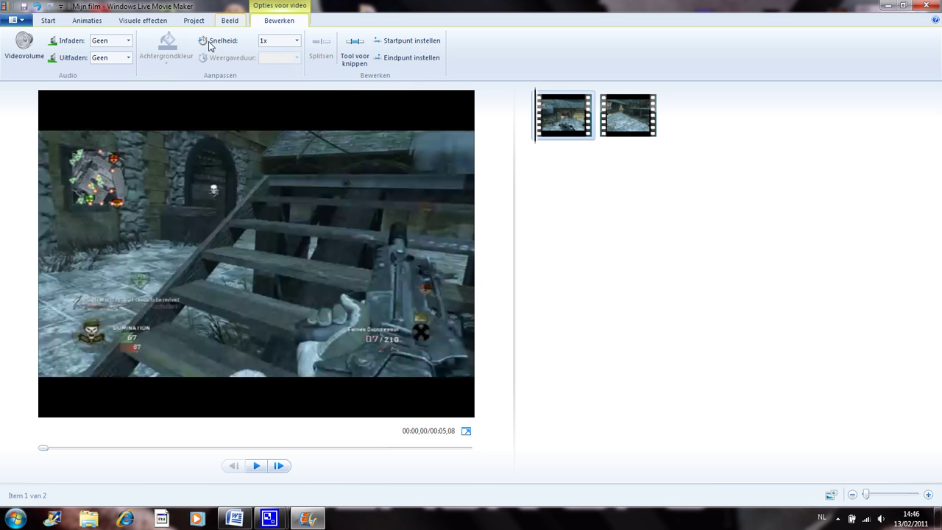
click(296, 40)
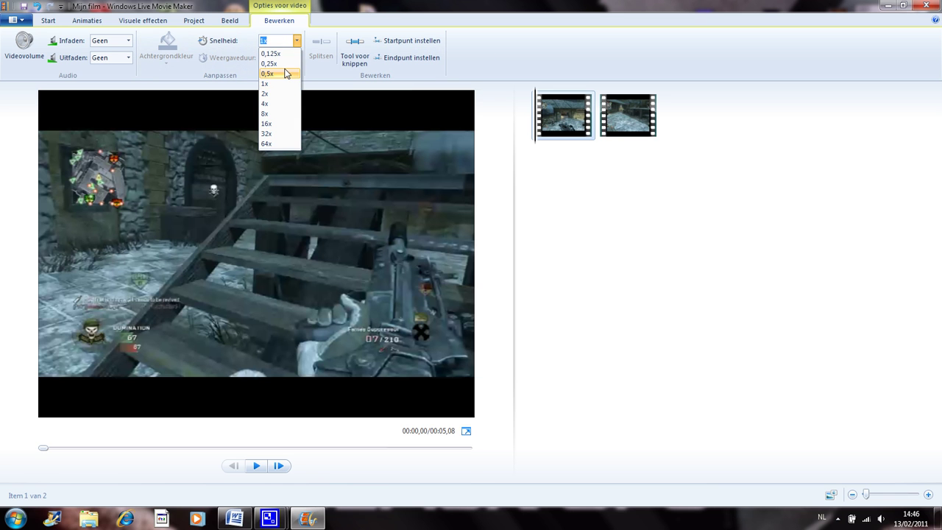
click(285, 74)
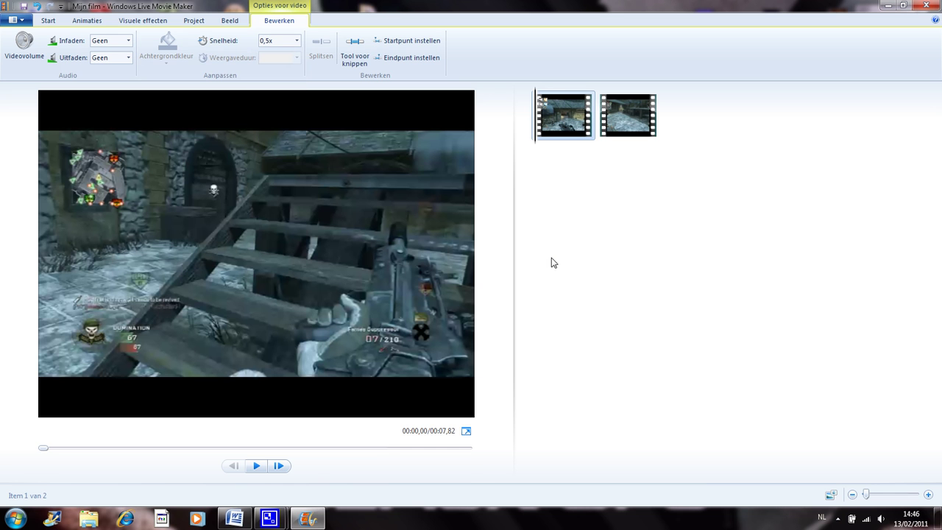
Step: Apply the red-tint visual effect to the first clip and preview it through 07,82
click(138, 22)
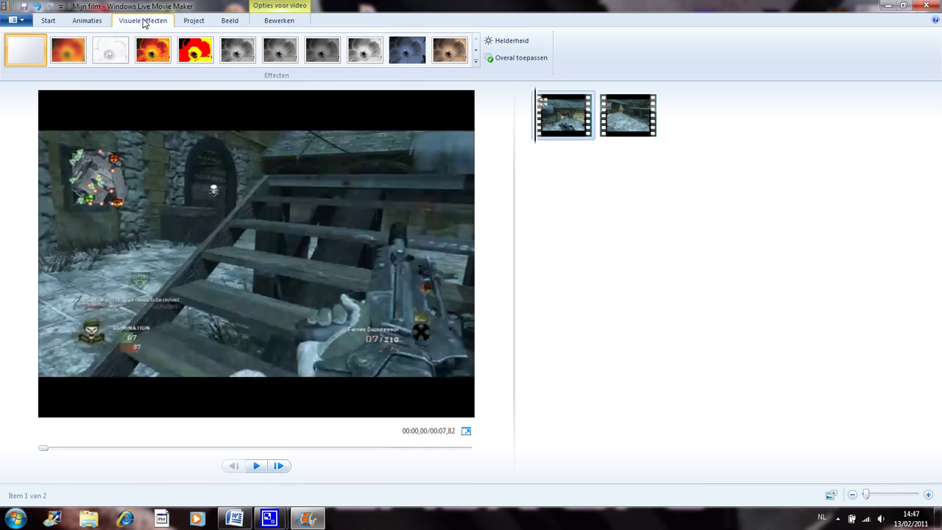
click(475, 50)
click(475, 50)
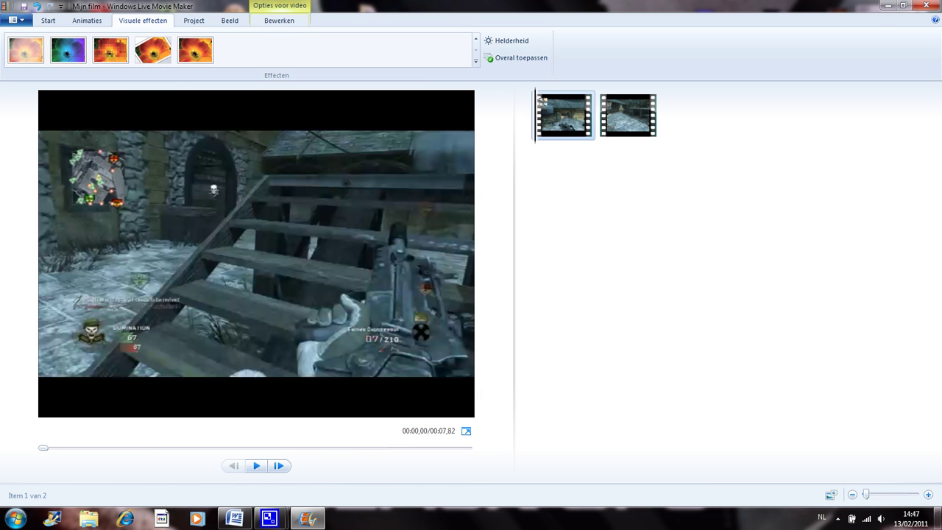
click(68, 49)
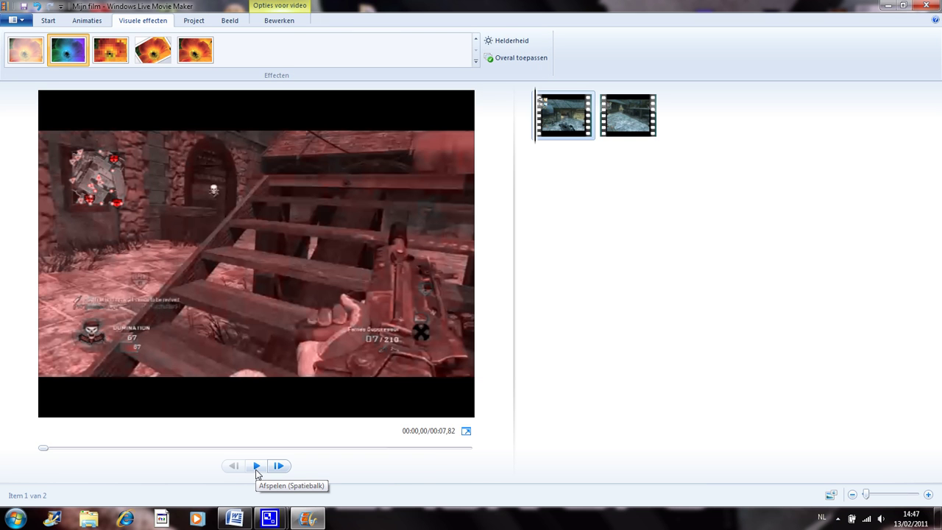
click(256, 469)
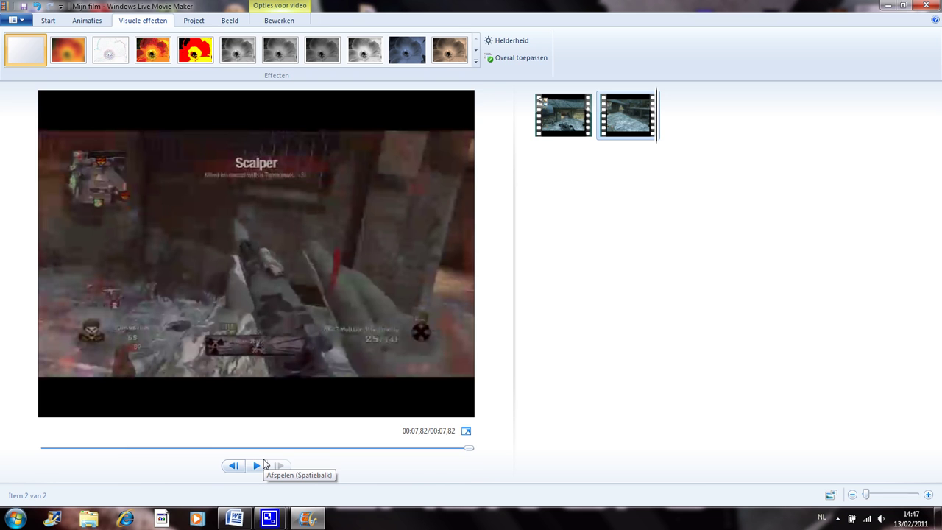
Step: Insert a title slide at the beginning of the movie, lengthening it to 14,82 seconds
click(77, 22)
click(48, 20)
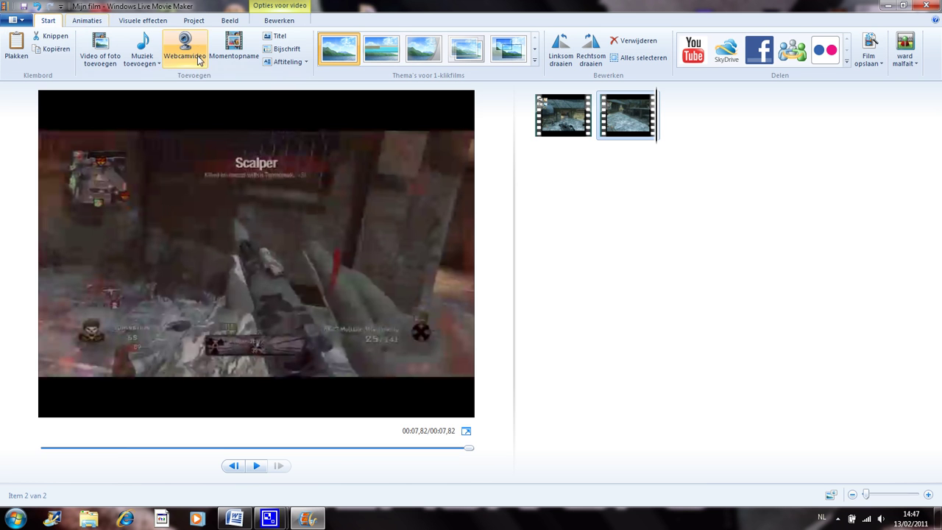
click(266, 36)
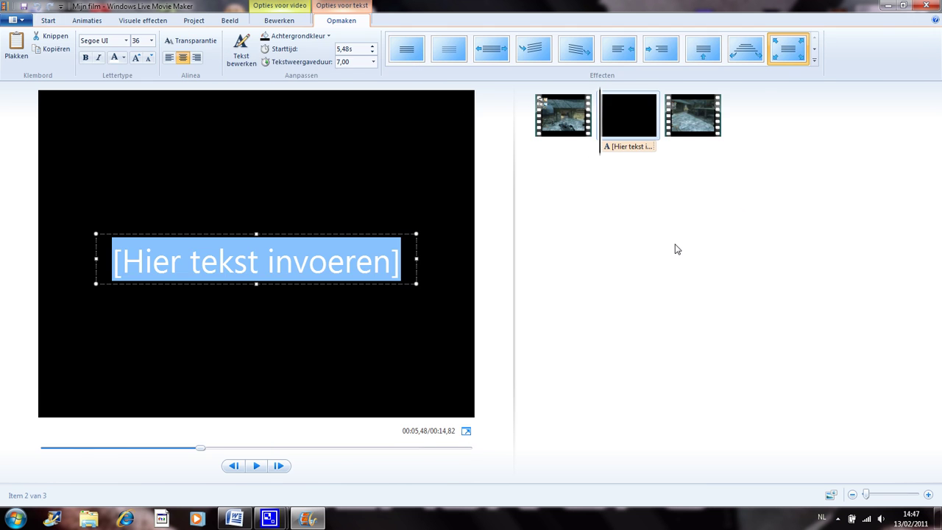
drag(604, 111, 536, 121)
drag(629, 135, 543, 147)
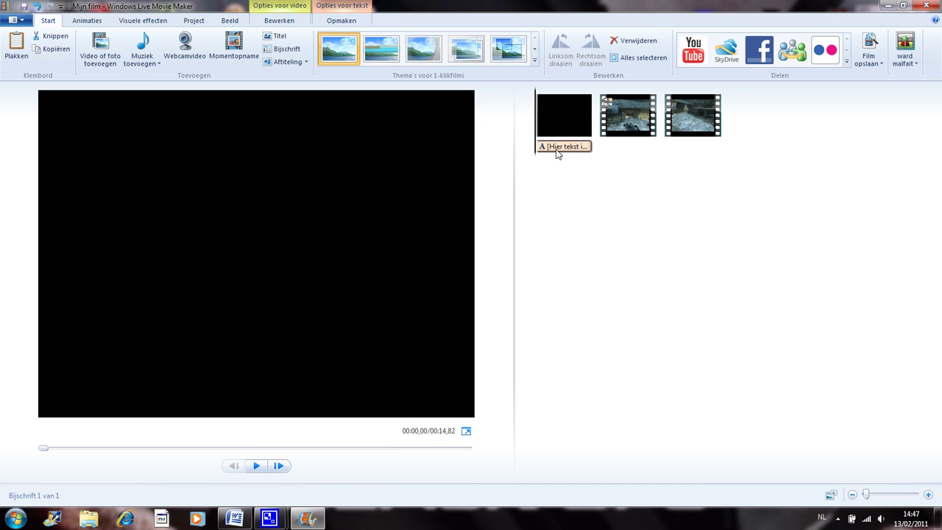
Step: Replace the title slide's placeholder text with the creator's username
click(558, 150)
drag(110, 259, 442, 237)
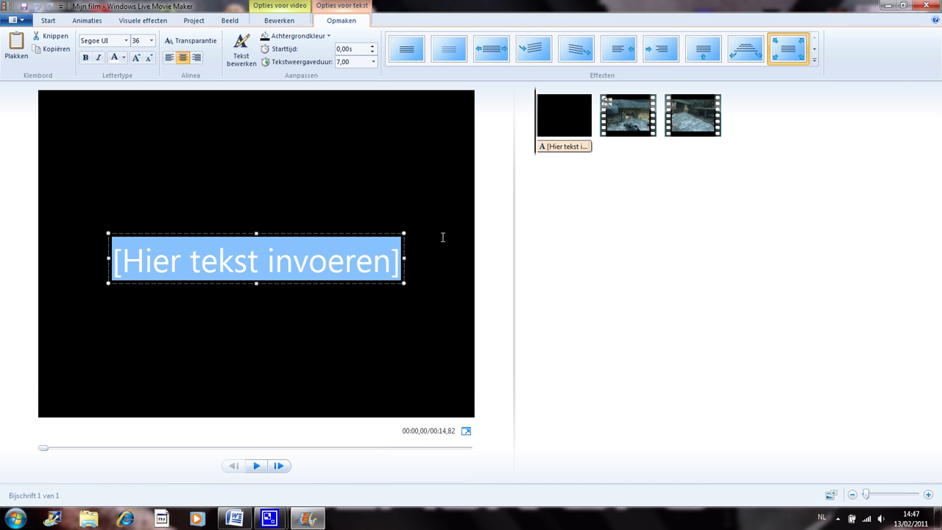
text(Mis)
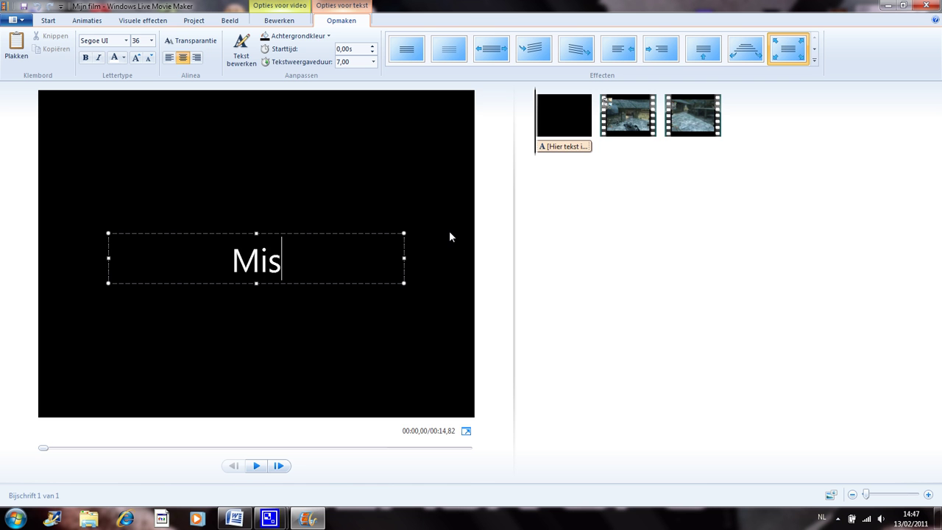
text(ter)
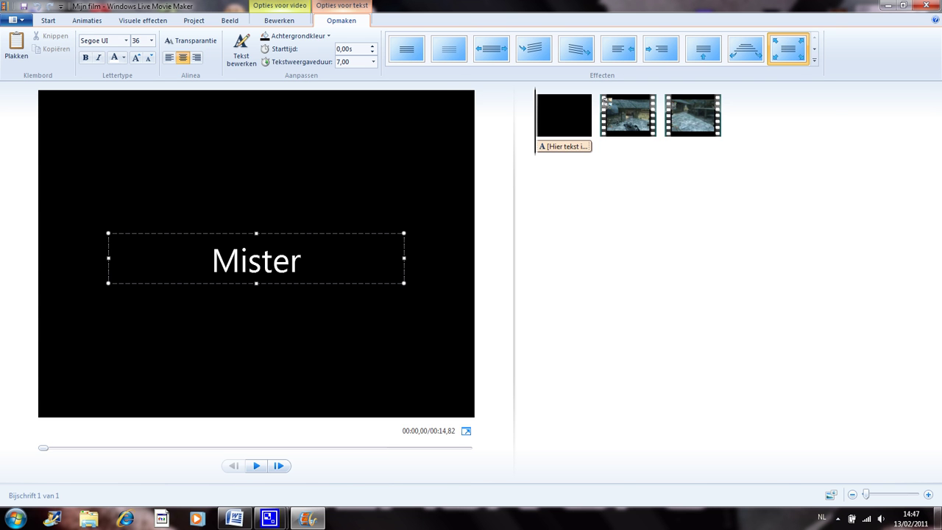
mouse_move(937, 518)
text(D)
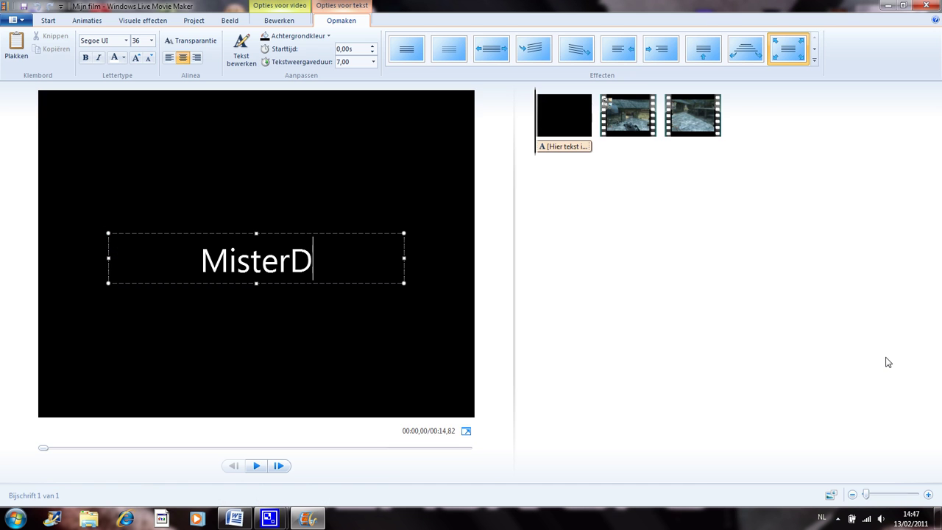
text(utchde)
key(BackSpace)
key(BackSpace)
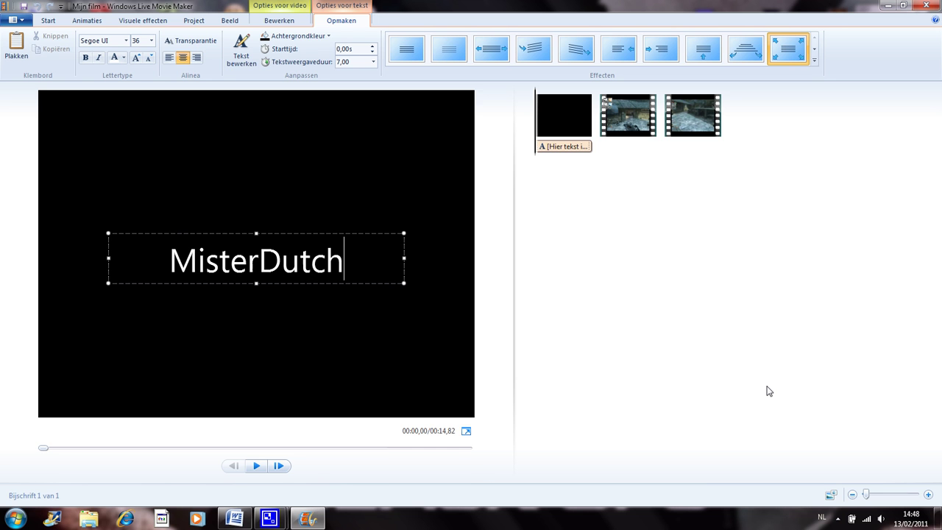
text(D)
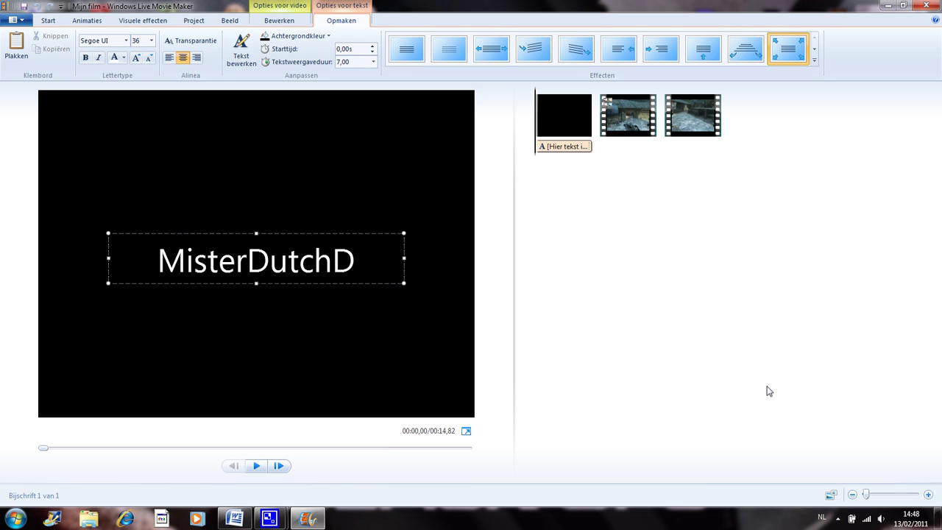
text(emon)
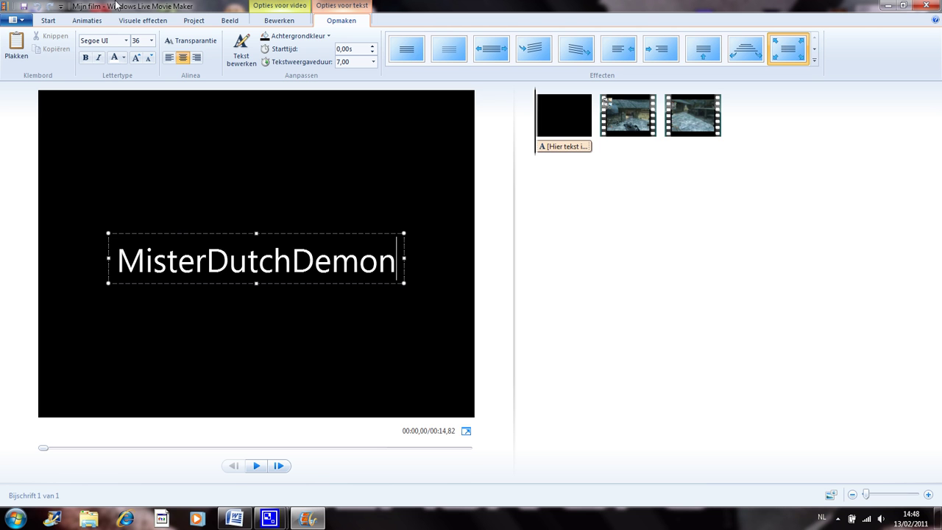
click(545, 147)
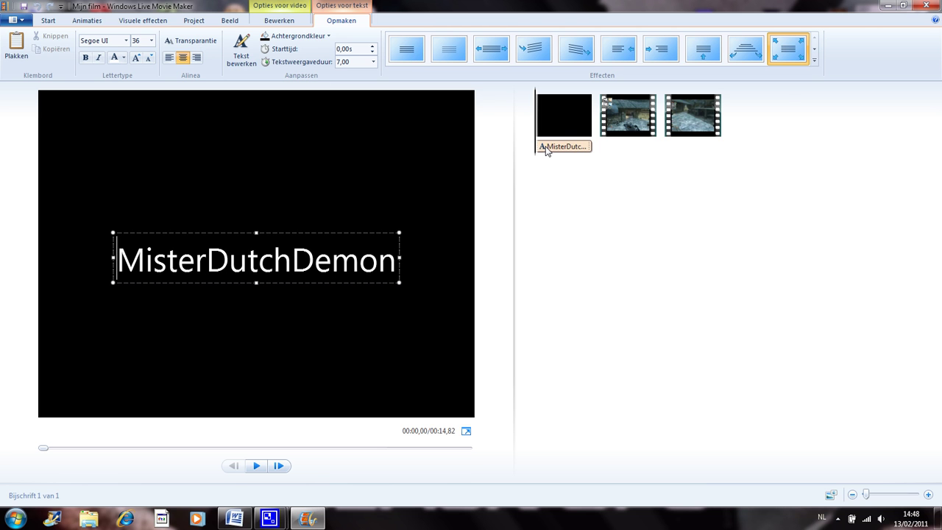
Step: Apply the second text animation effect to the title and preview the 14,82-second movie
click(815, 49)
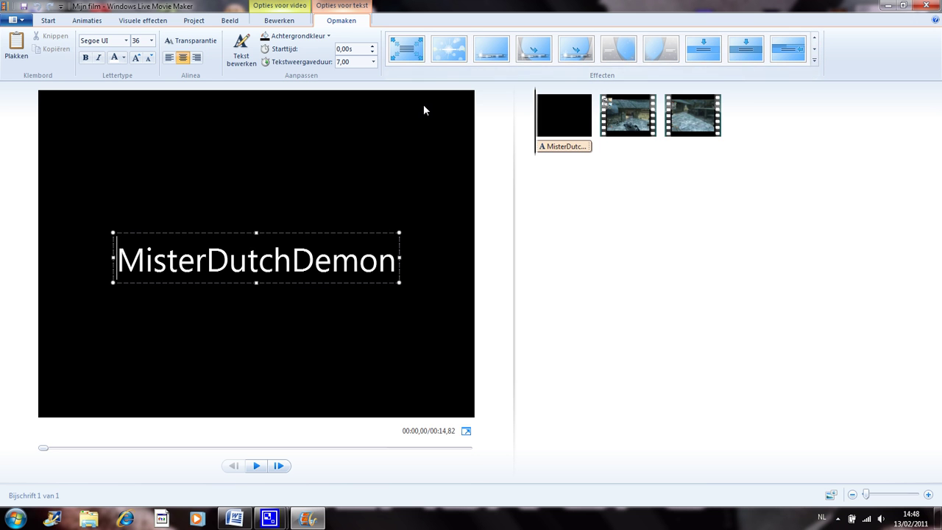
click(446, 53)
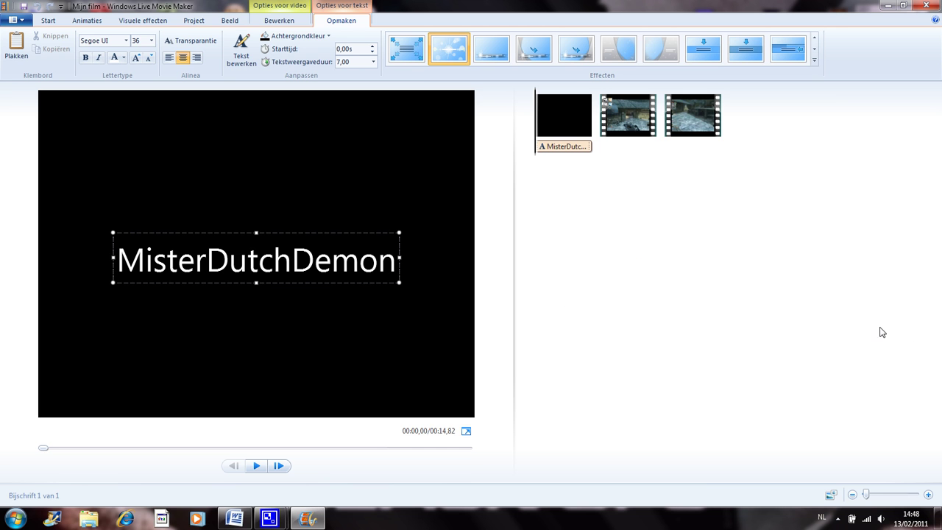
click(257, 465)
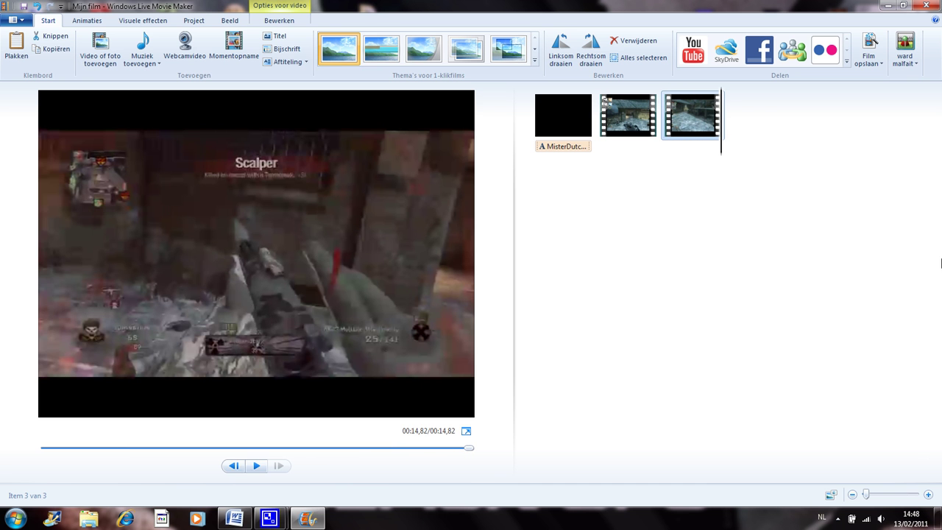
Step: Select the second gameplay clip and browse the Overgangen gallery on the Animaties tab
click(633, 131)
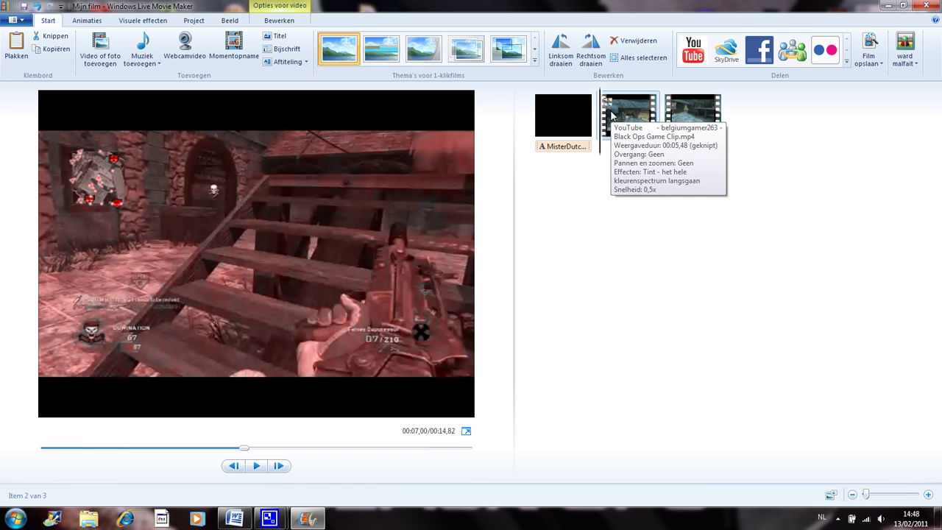
double_click(610, 110)
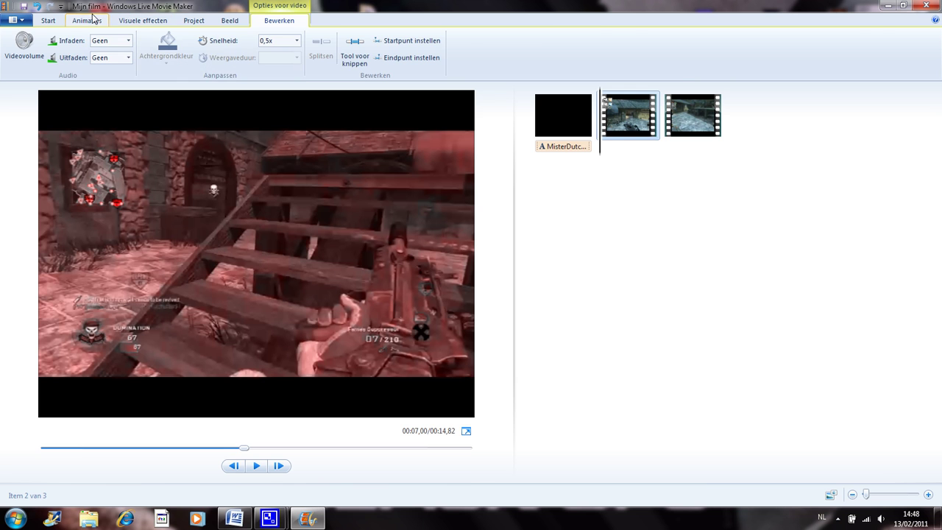
click(87, 21)
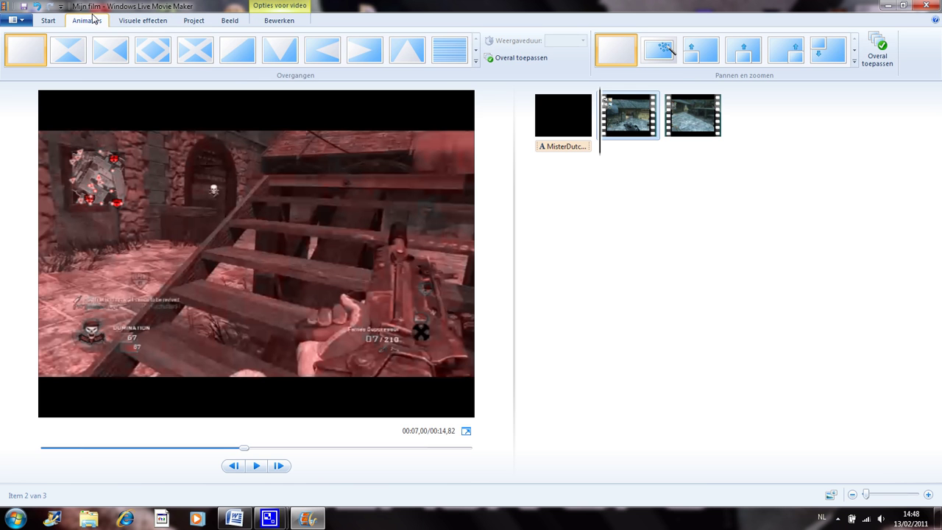
click(475, 53)
click(476, 54)
click(476, 54)
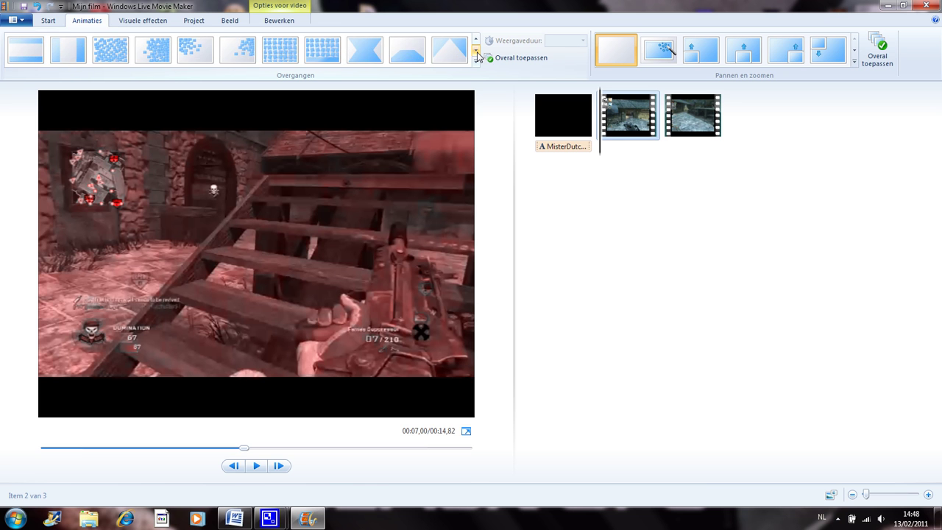
click(476, 53)
click(476, 53)
click(476, 53)
click(476, 54)
click(476, 54)
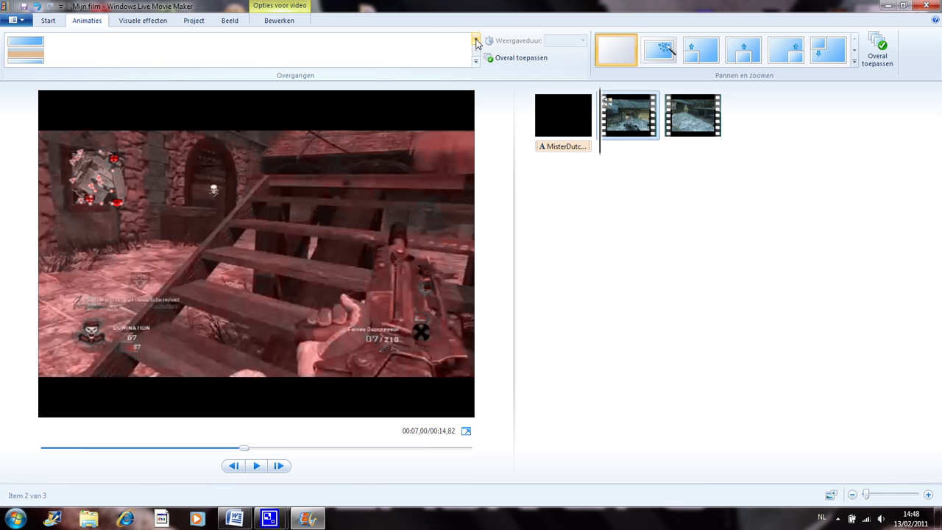
click(475, 41)
click(476, 41)
click(476, 41)
click(476, 40)
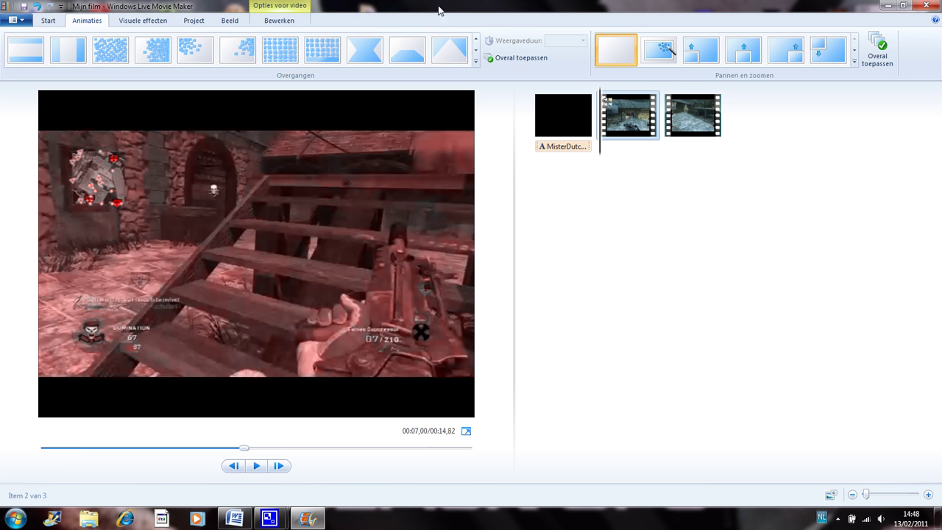
Step: Apply the third, mosaic-style 1,50-second transition to the second clip and play from the title card
click(111, 48)
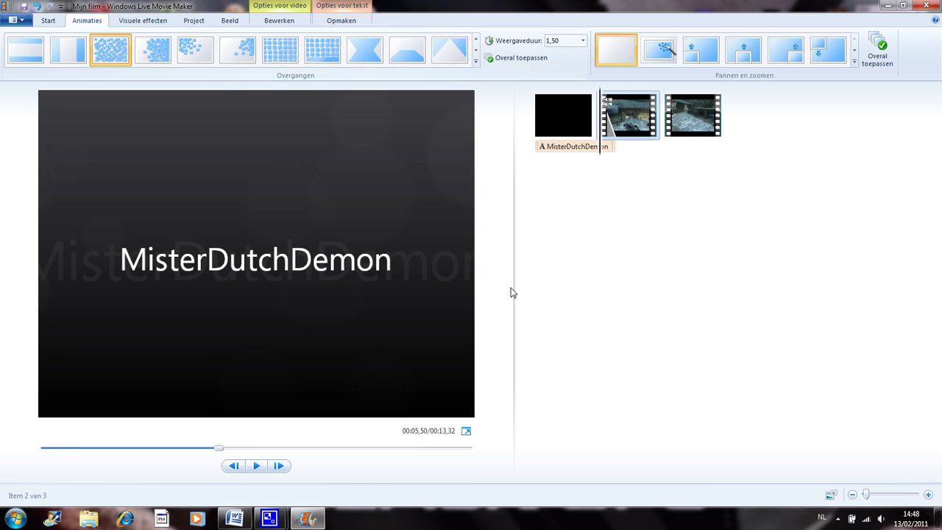
click(43, 448)
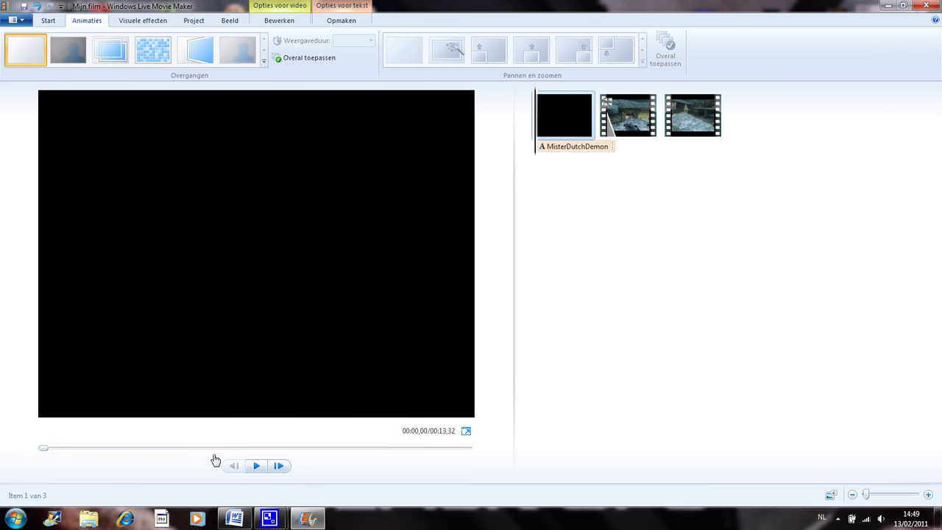
click(254, 466)
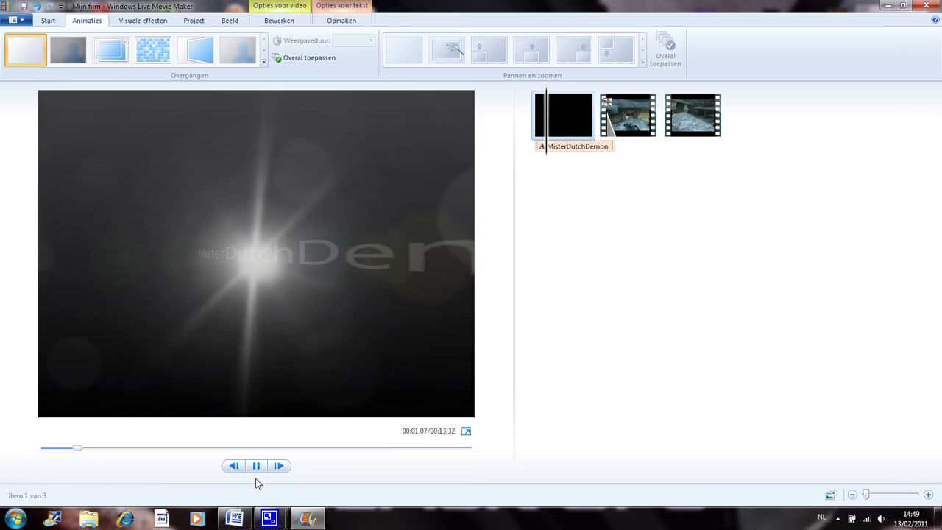